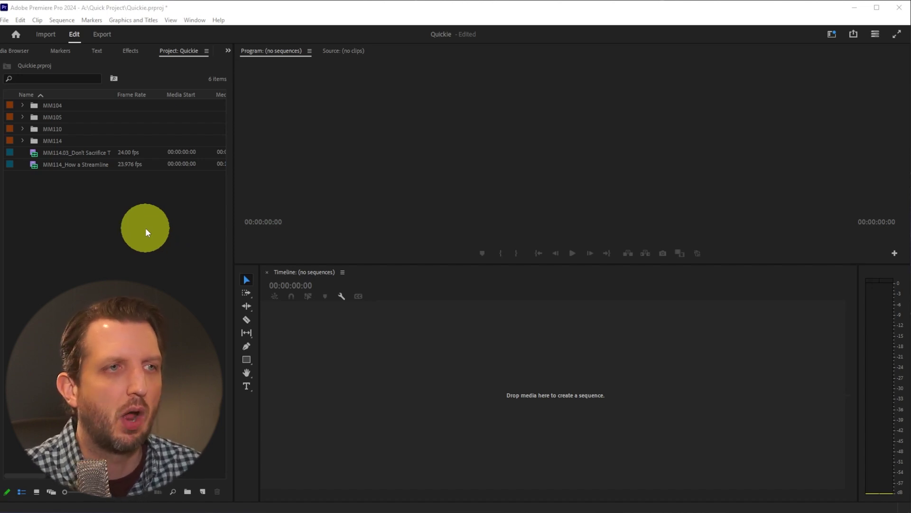
- Create a new sequence matching the vertical MM114.03 clip
click(37, 156)
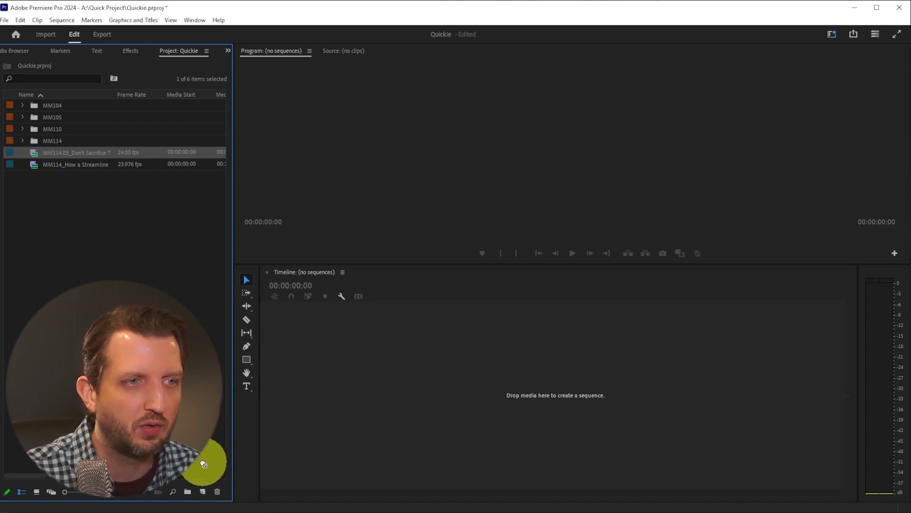
drag(203, 464, 206, 492)
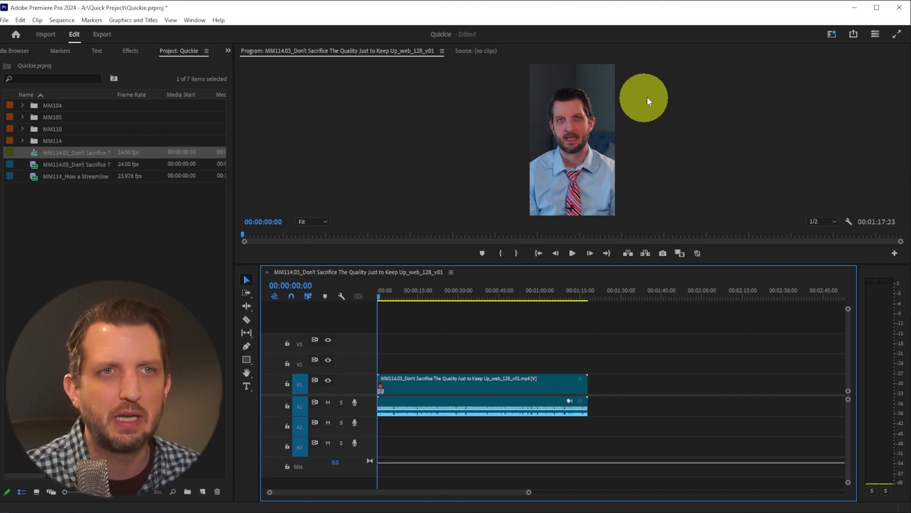
click(833, 34)
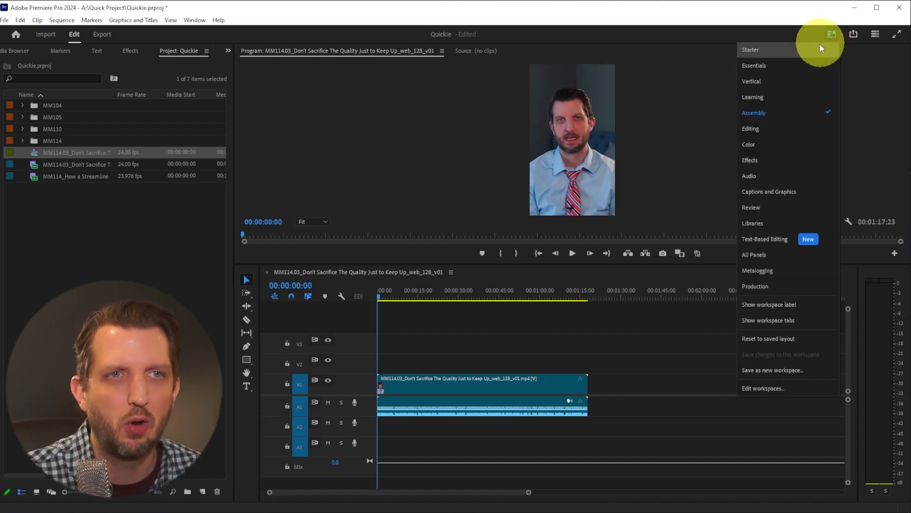
- Switch to the Vertical workspace, widen the Effect Controls area, and show project items in List View
click(782, 77)
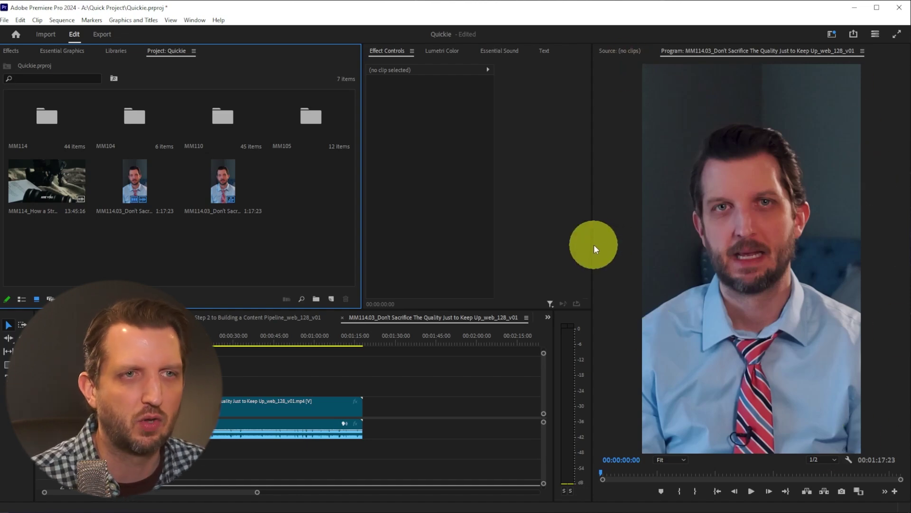
drag(588, 249, 638, 248)
key(ctrl+Page_Up)
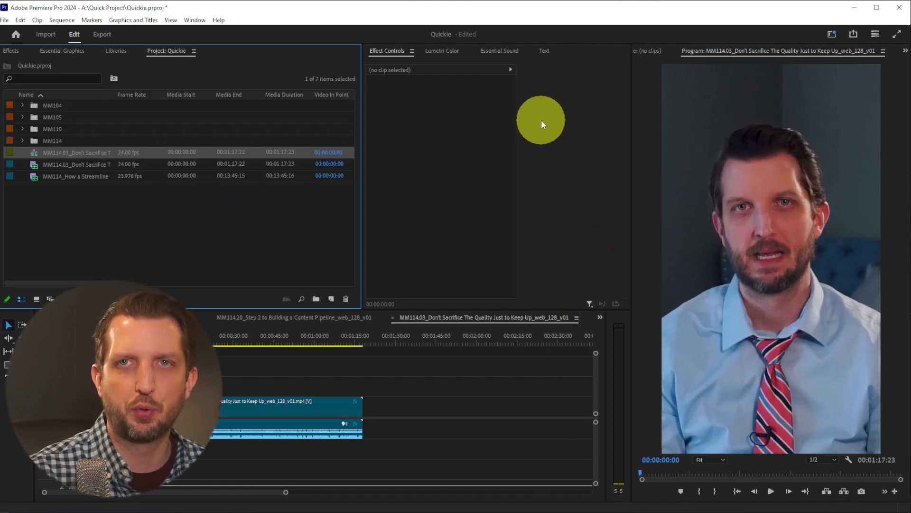
right_click(70, 153)
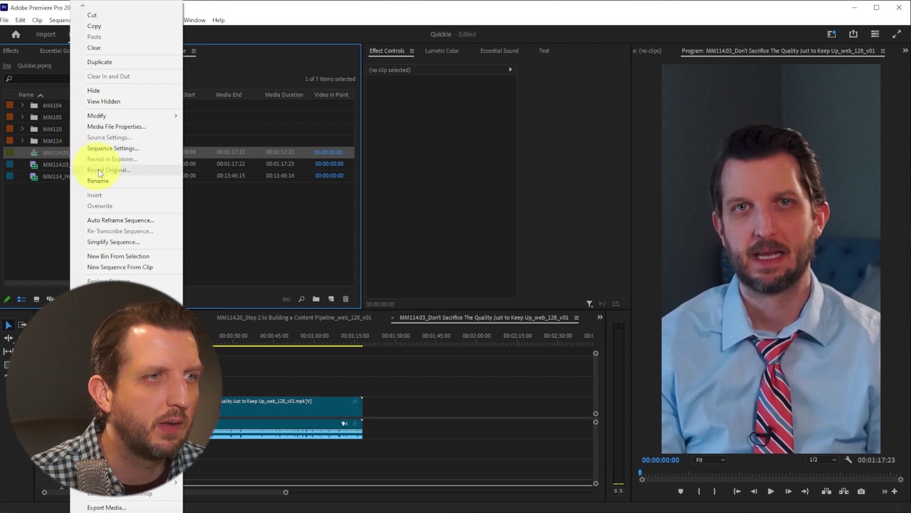
- Change the MM114.03 sequence to 30 fps and a 1080×1350 frame, accepting the preview deletion
click(118, 149)
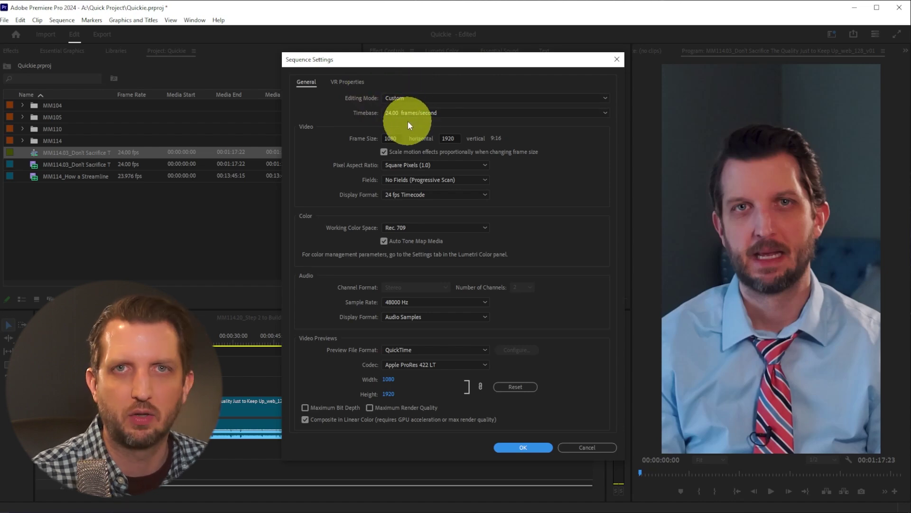
click(416, 98)
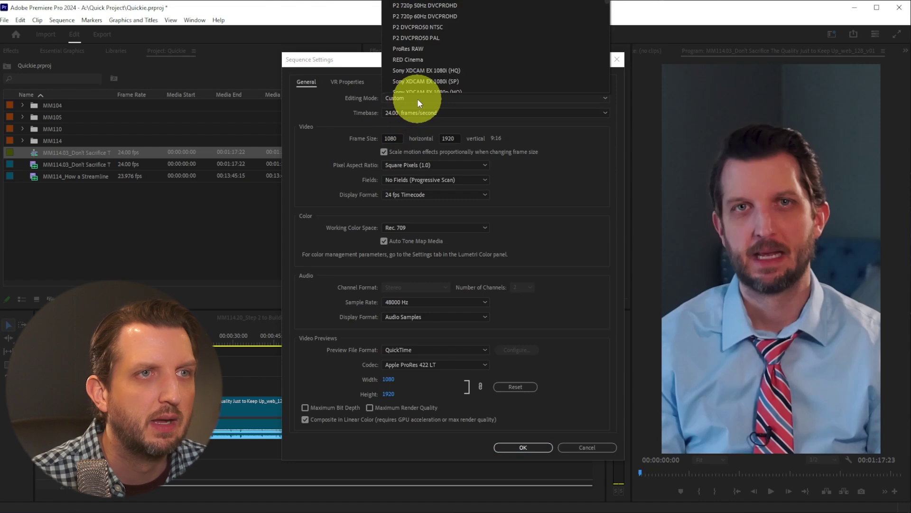
click(309, 104)
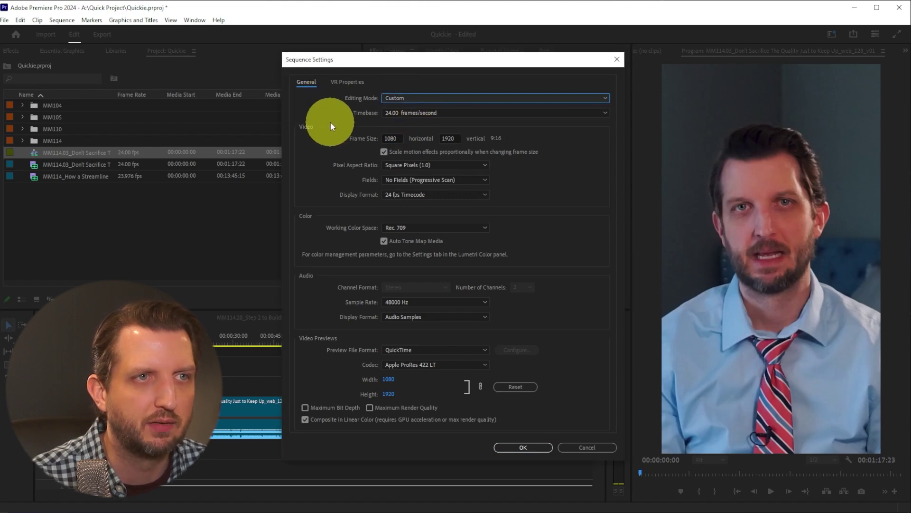
click(457, 110)
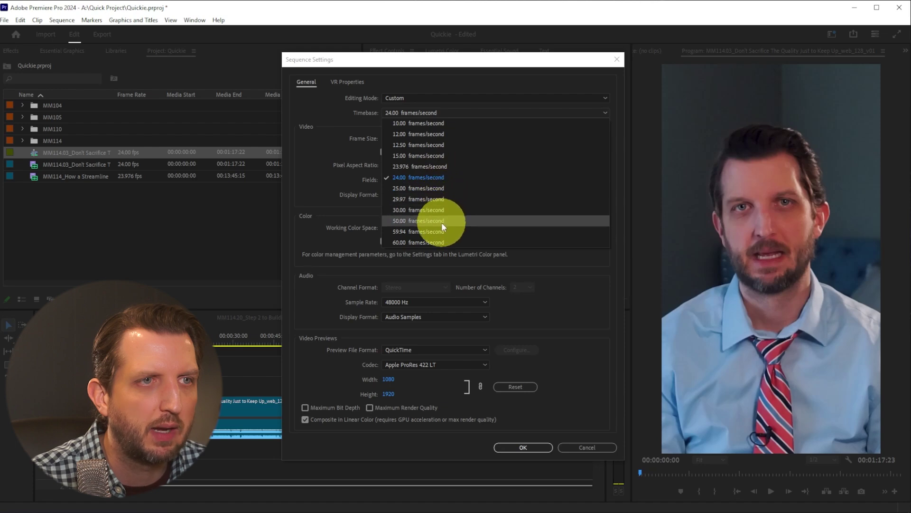
click(437, 209)
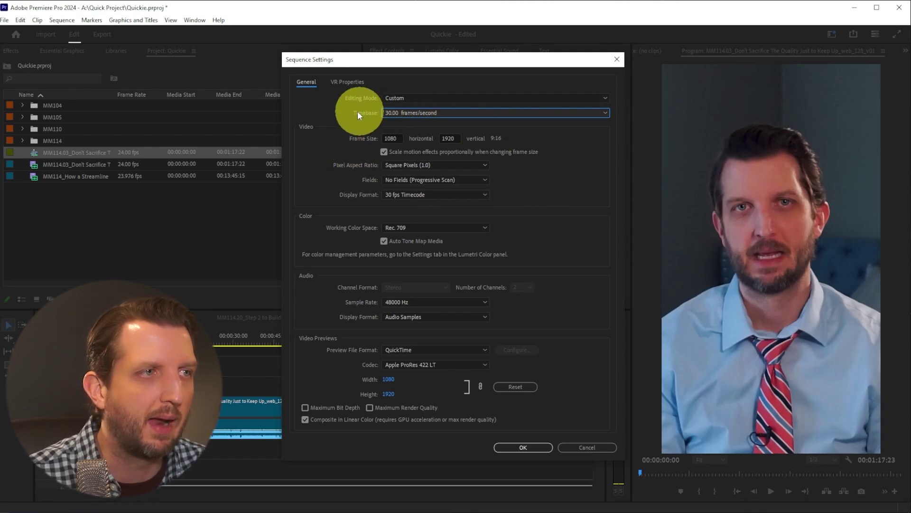
click(455, 138)
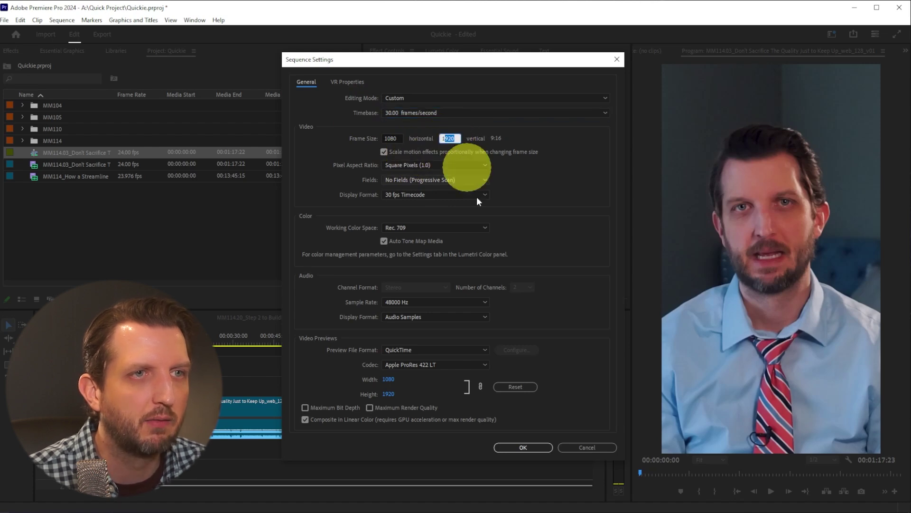
text(113)
text(0)
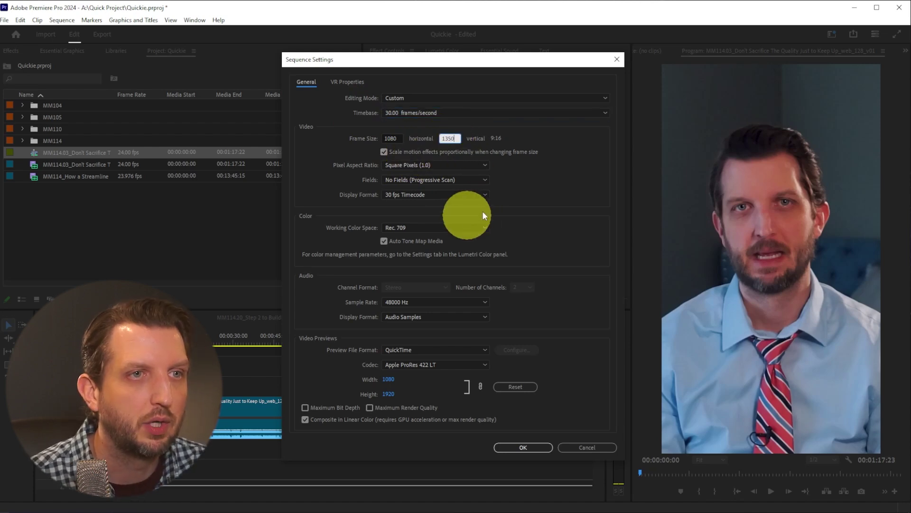
key(Tab)
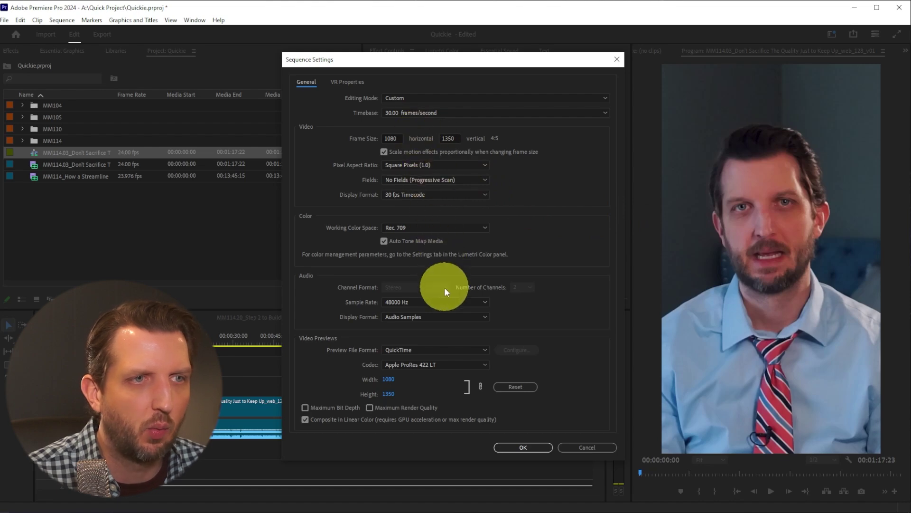
click(526, 446)
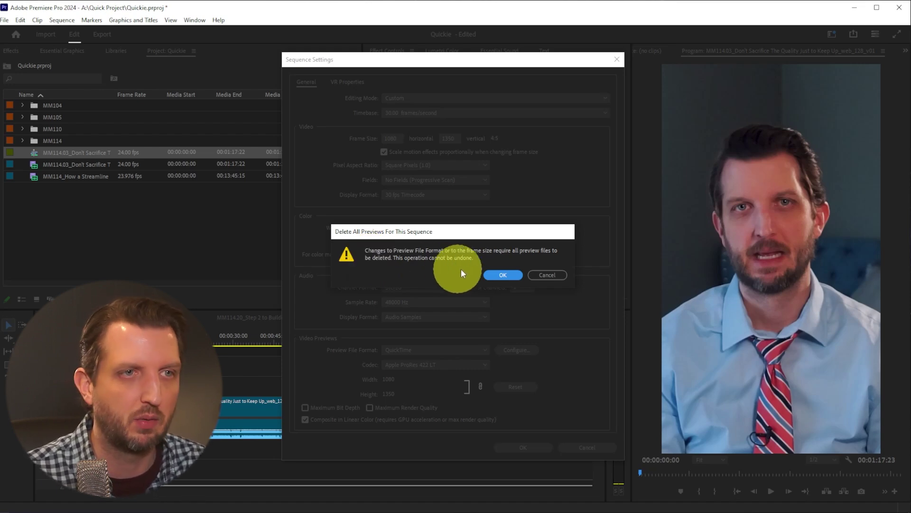
click(487, 274)
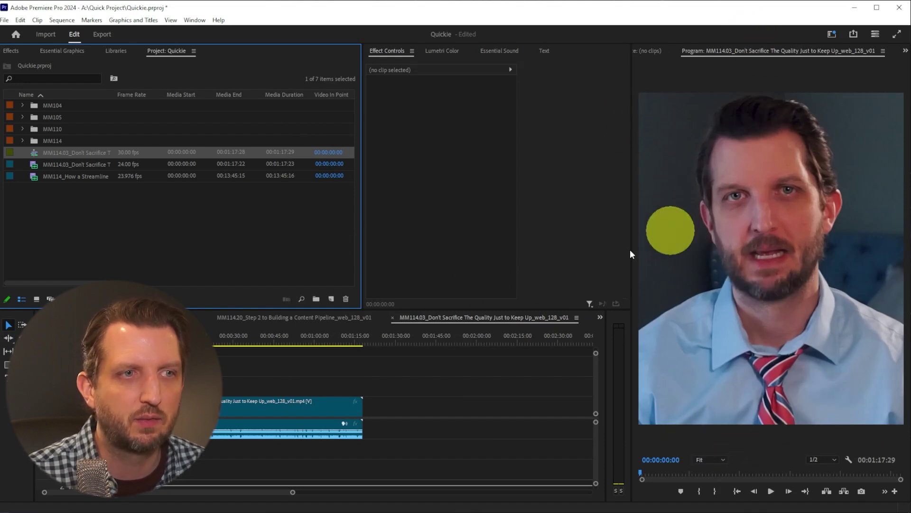
- Move the clip's image down so the speaker sits lower in the 4:5 frame
click(223, 407)
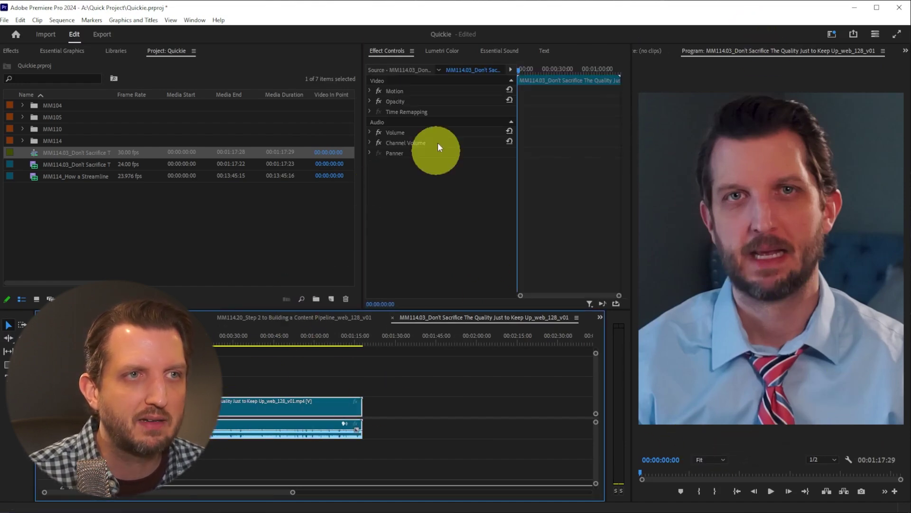
click(399, 91)
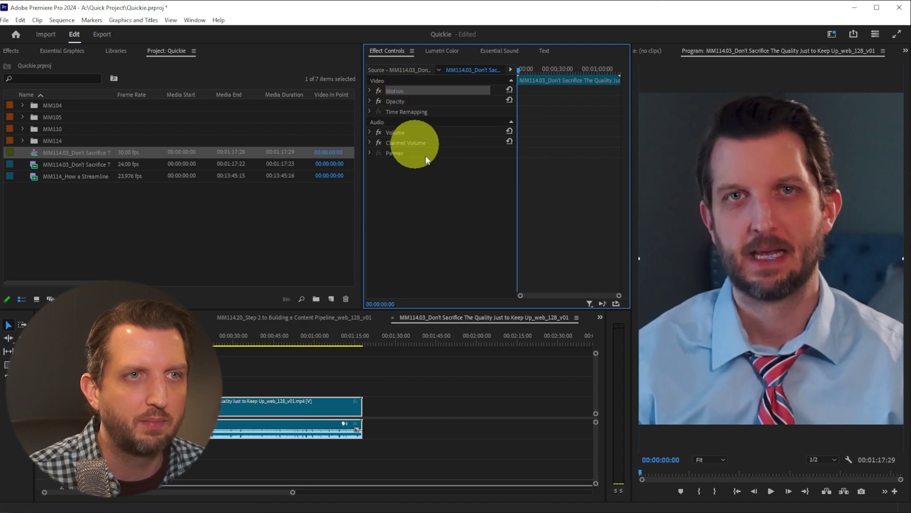
drag(775, 235, 773, 258)
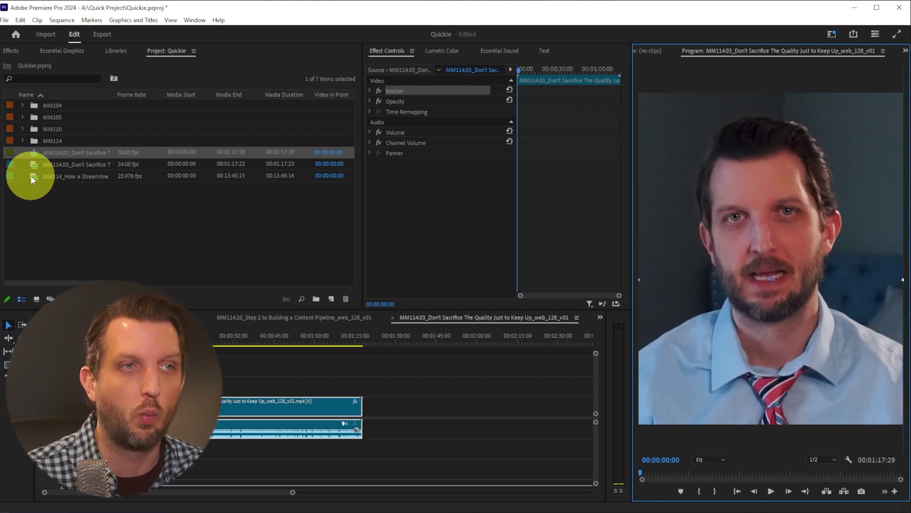
mouse_move(32, 178)
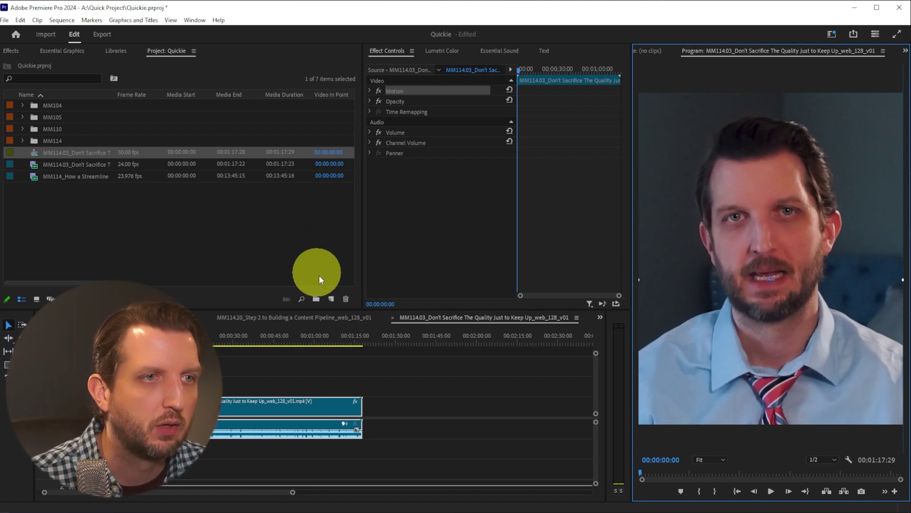
- Create a sequence named 'SquarePost' from the Social Media Square 1x1 30 fps preset
click(331, 301)
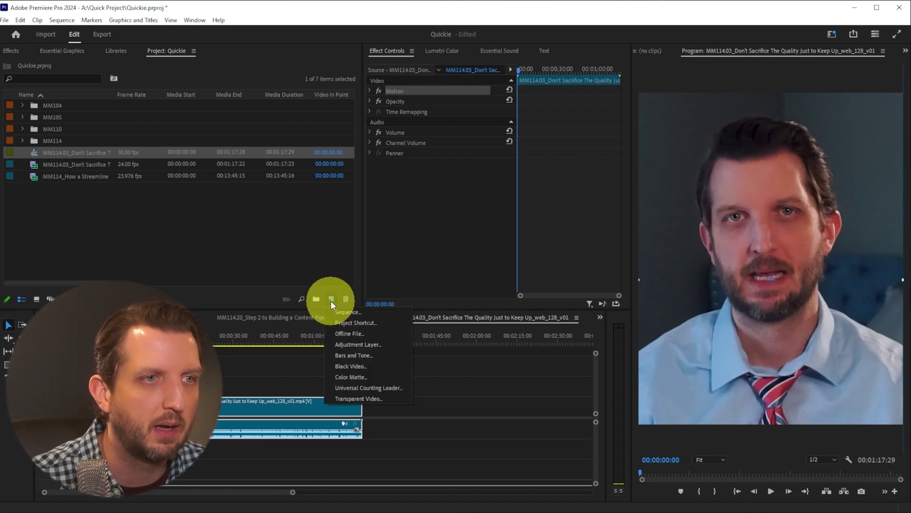
click(357, 314)
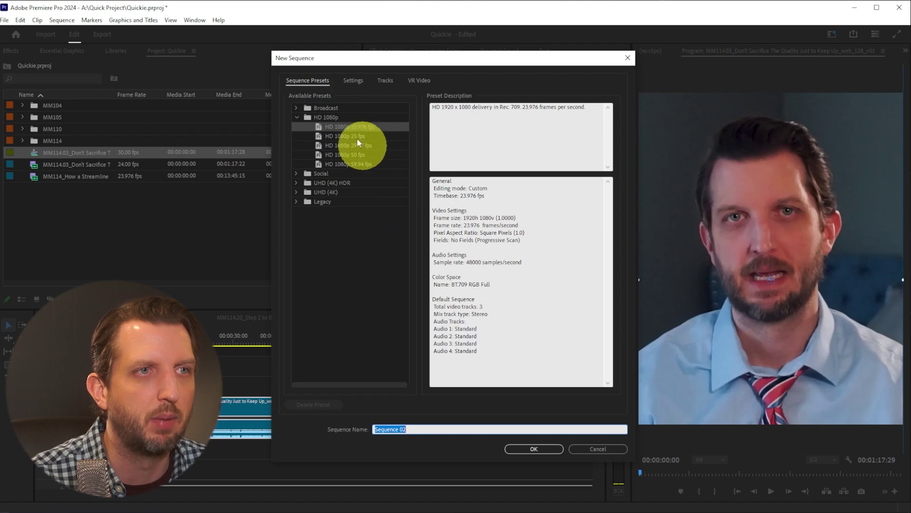
click(296, 173)
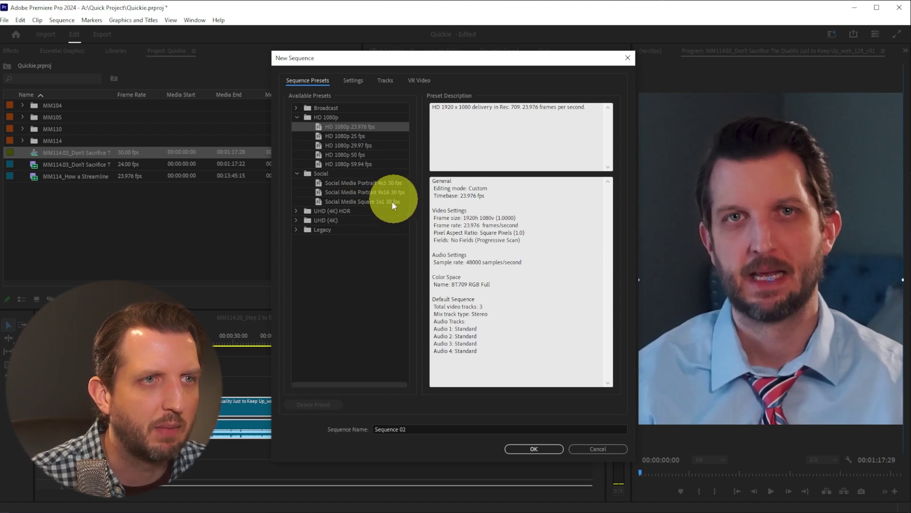
click(347, 202)
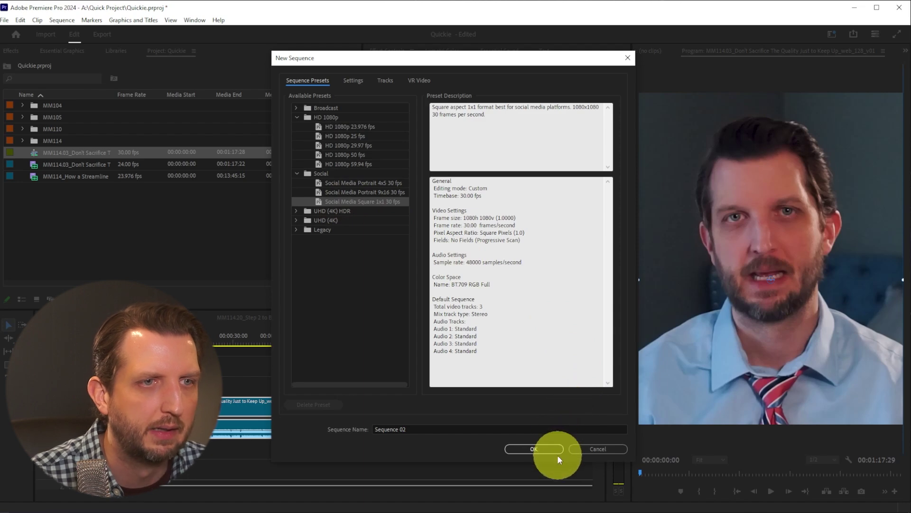
drag(410, 429, 371, 429)
text(Squa)
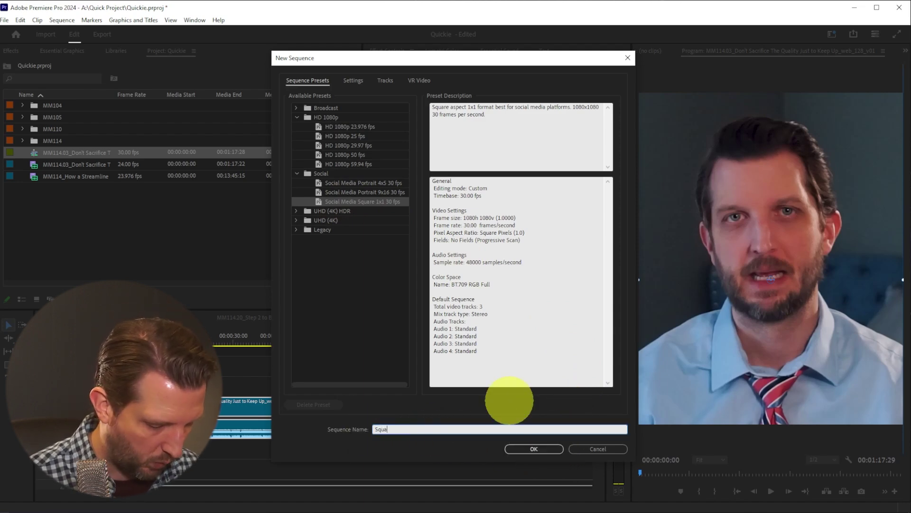
text(rePost)
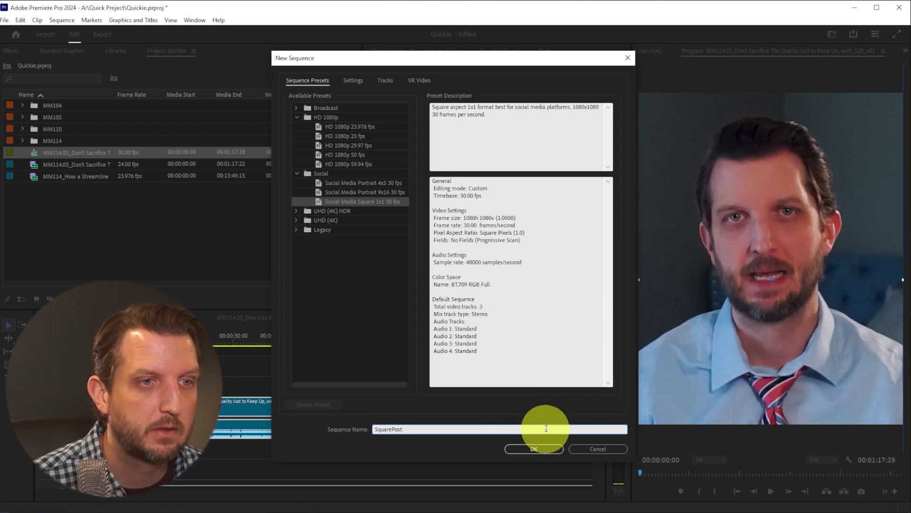
click(534, 448)
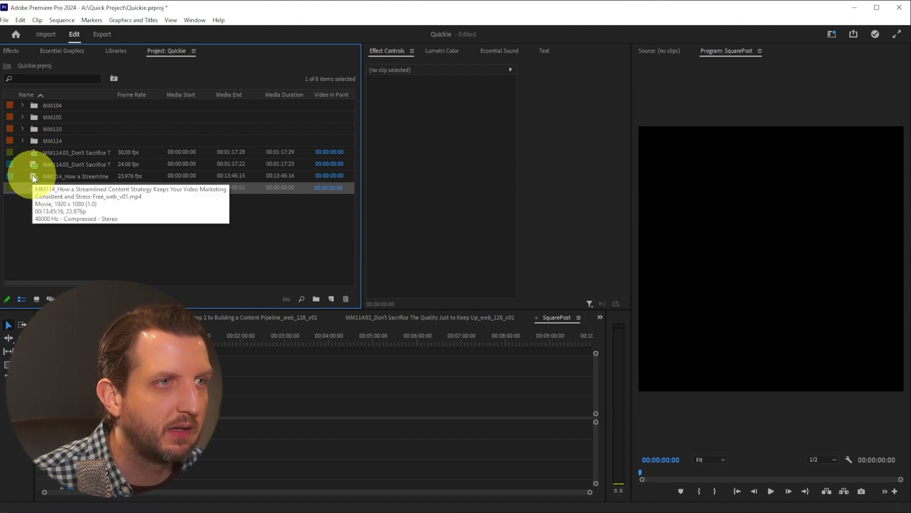
- Add the MM114 strategy clip to SquarePost, keeping the square settings, and put the playhead at 2:06
drag(34, 178, 142, 406)
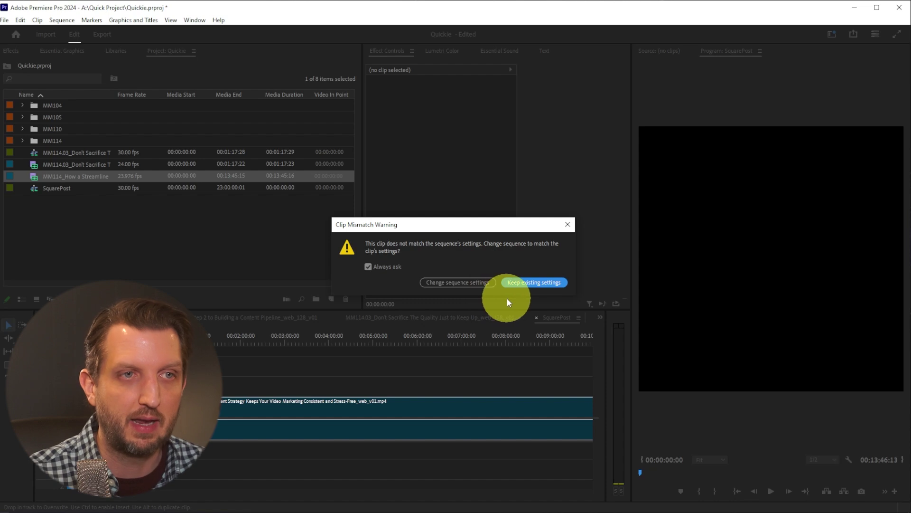
click(529, 283)
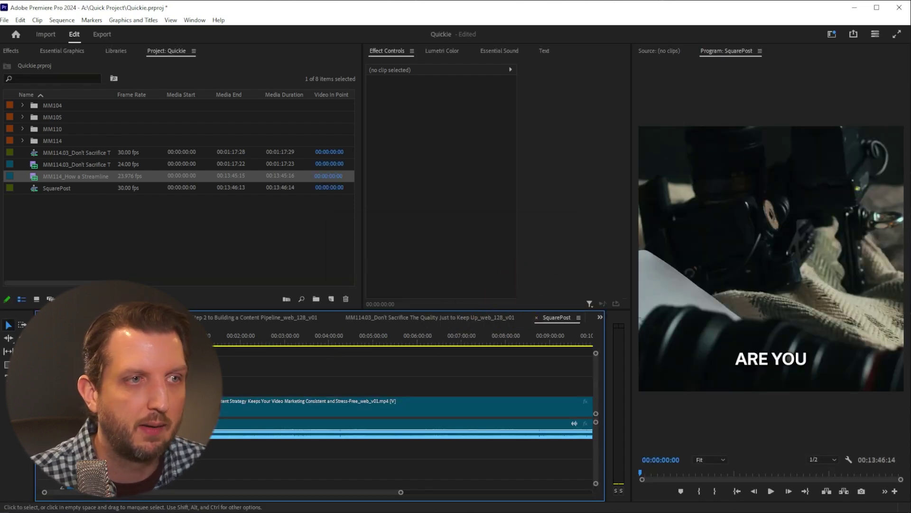
click(246, 344)
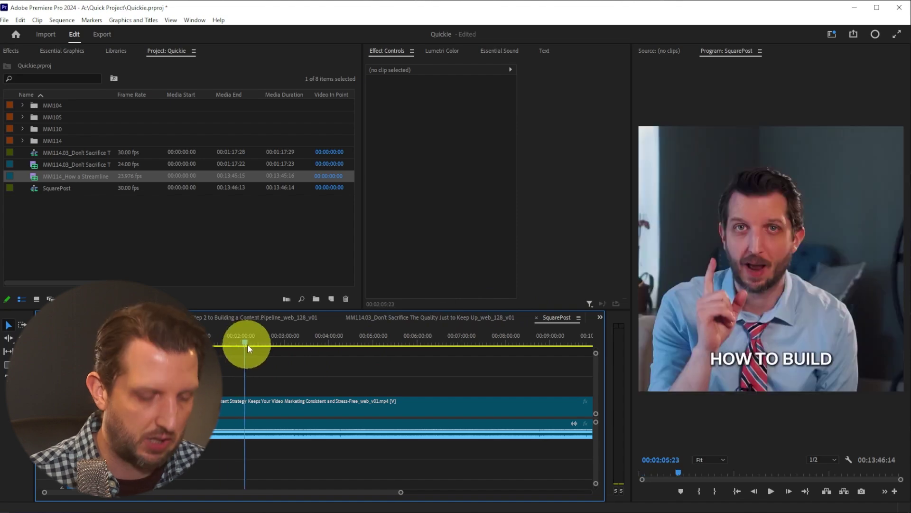
- Ripple-trim SquarePost to end at 00:02:06:13 and reframe the clip at scale 114
key(w)
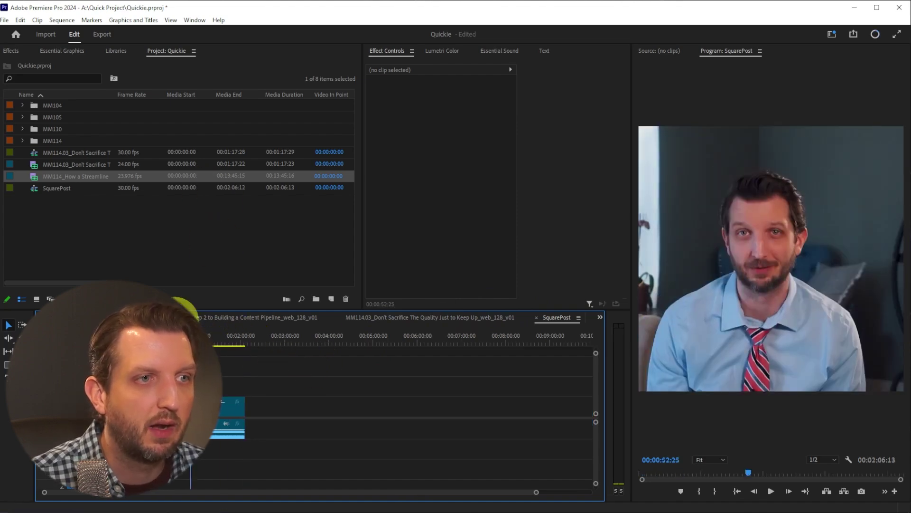
click(233, 407)
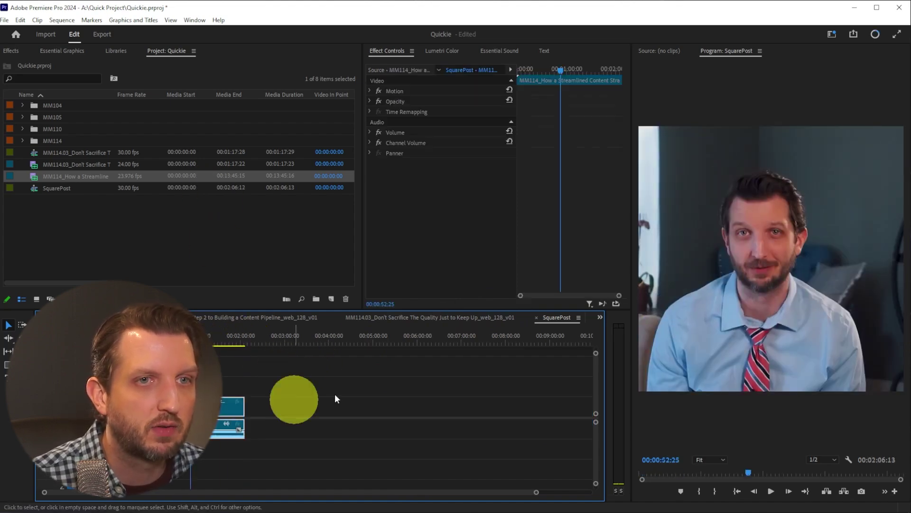
click(398, 96)
drag(752, 290, 783, 309)
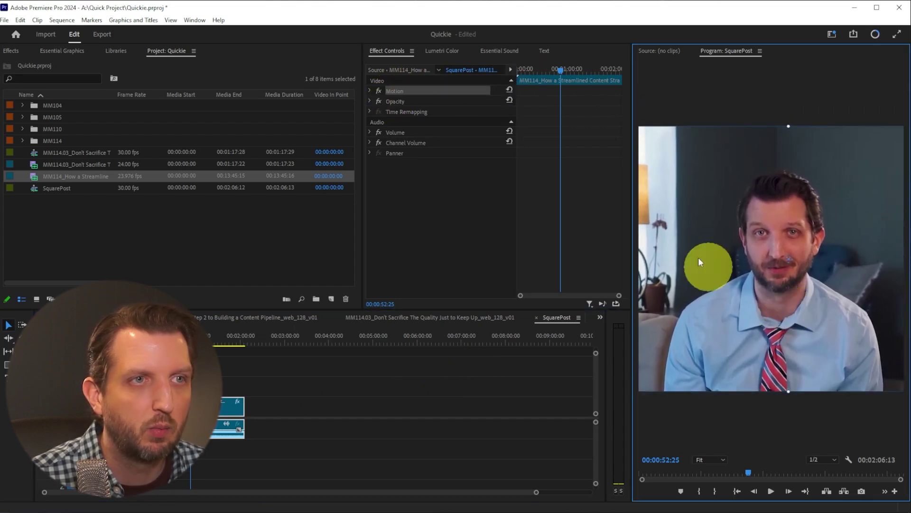
click(370, 92)
drag(435, 112, 463, 108)
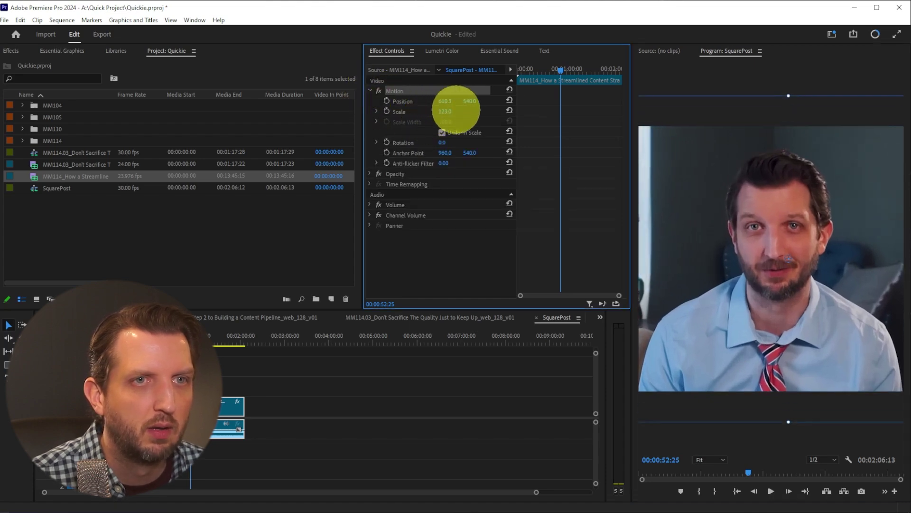
drag(797, 278, 805, 293)
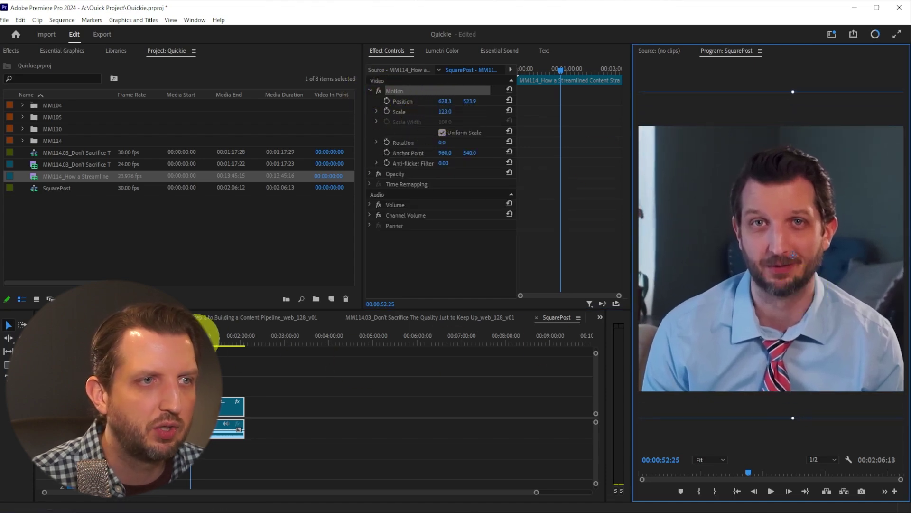
- Play back the reframed SquarePost sequence to check the framing
click(165, 338)
key(l)
key(l)
key(l)
key(l)
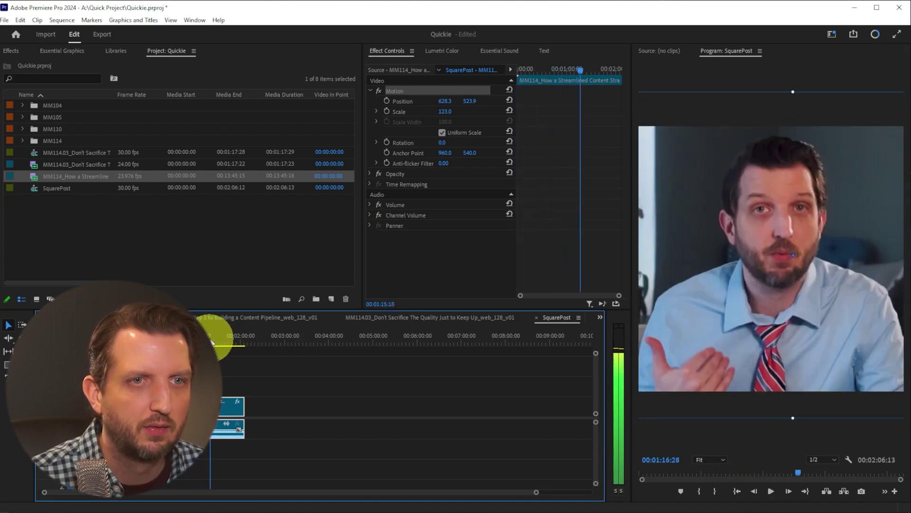
key(Home)
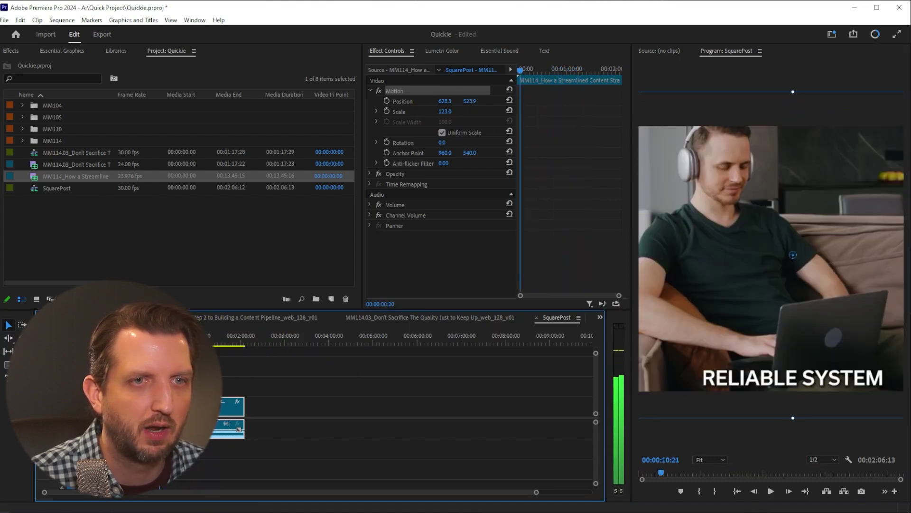
click(516, 69)
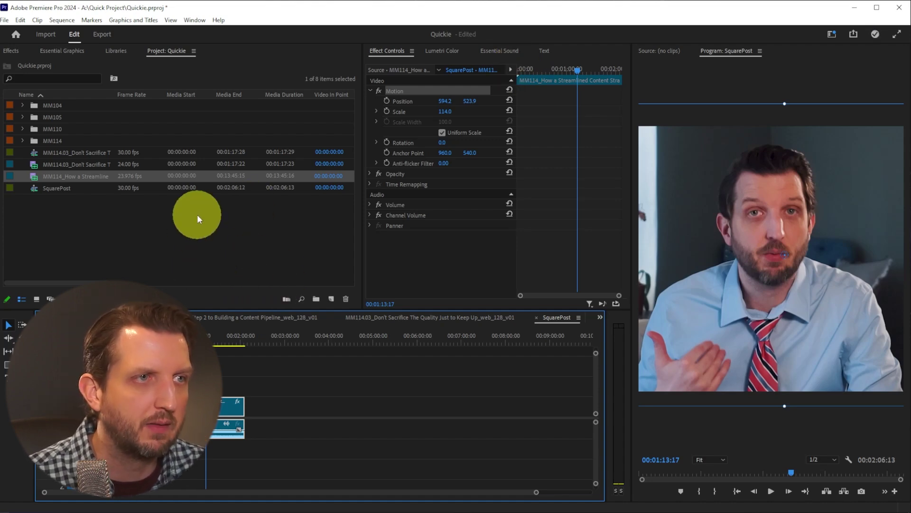
click(99, 36)
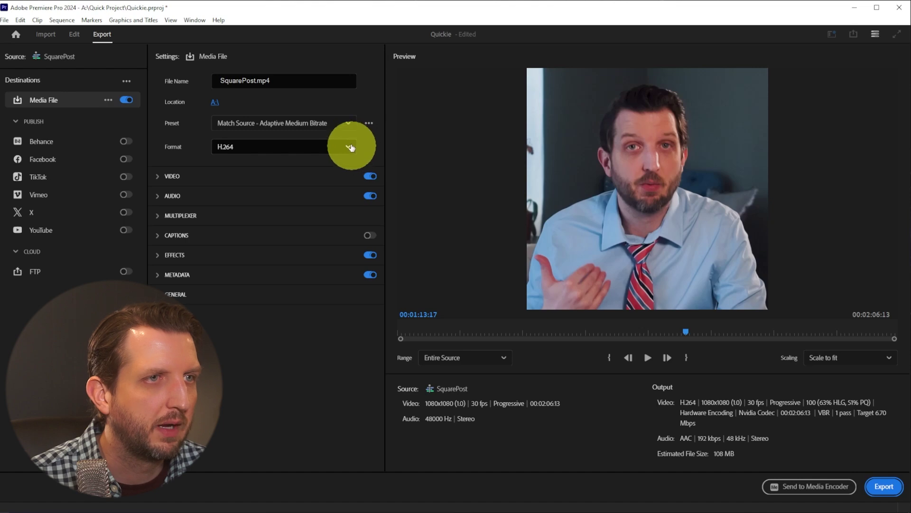
- Keep the H.264 format, Adaptive Medium Bitrate preset and A:\ output location for SquarePost.mp4
click(350, 146)
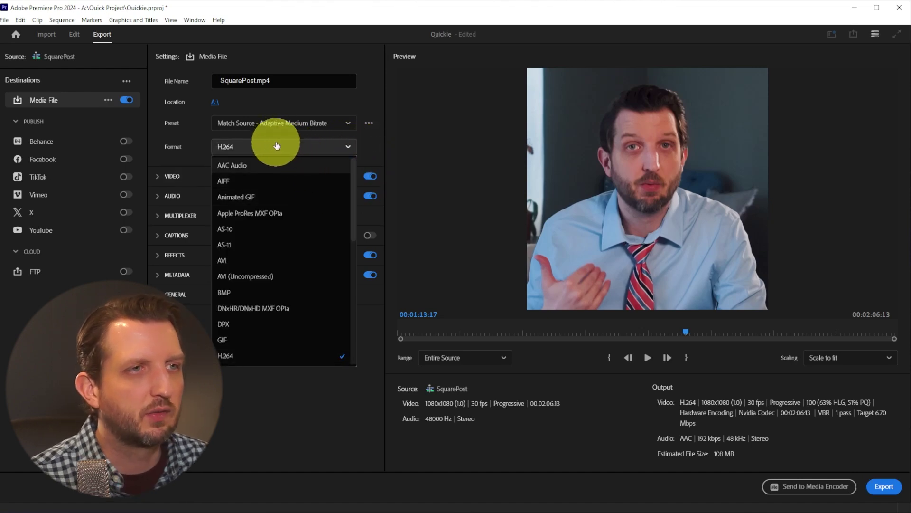
click(277, 146)
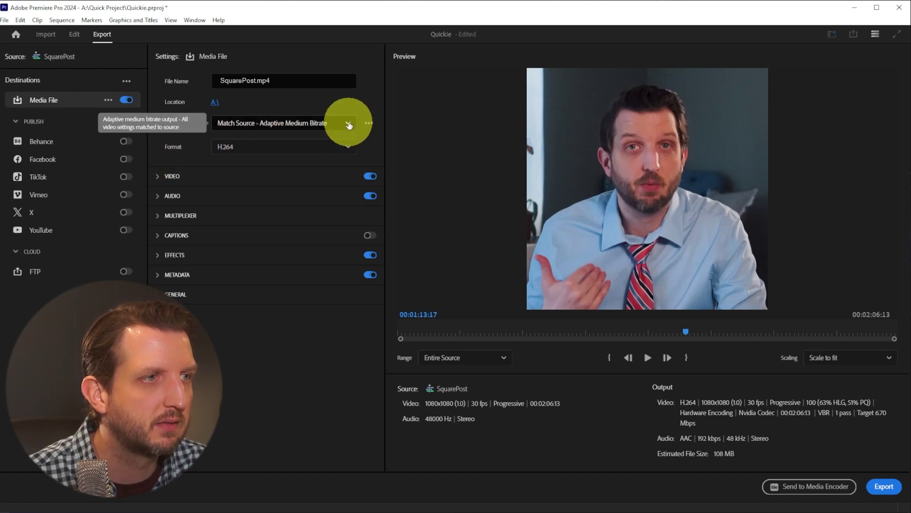
click(349, 124)
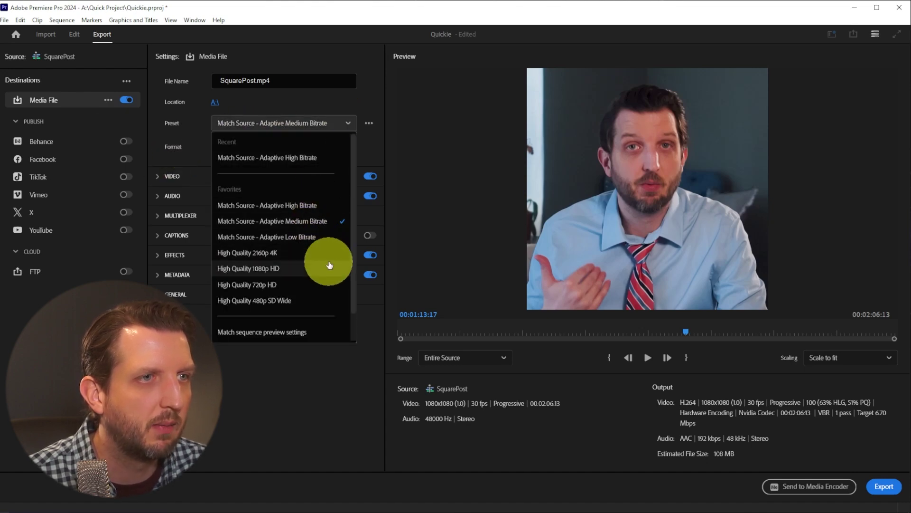
click(290, 79)
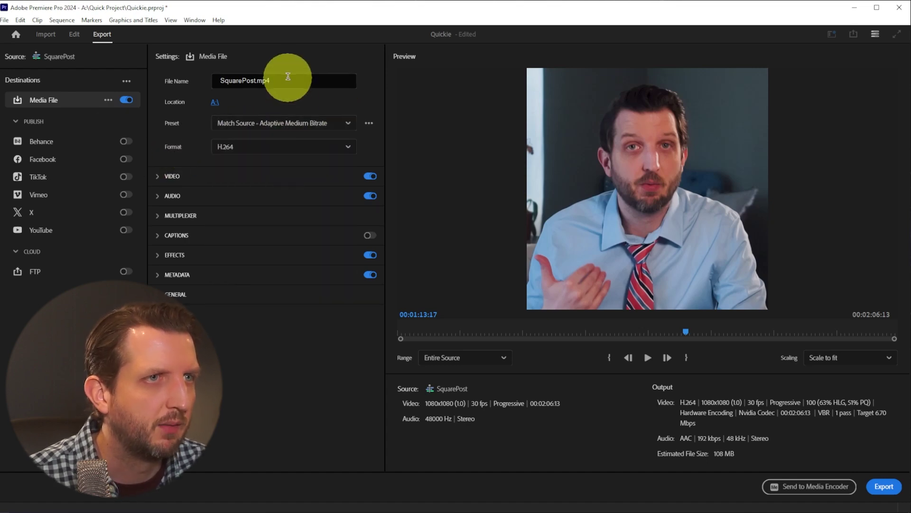
click(217, 104)
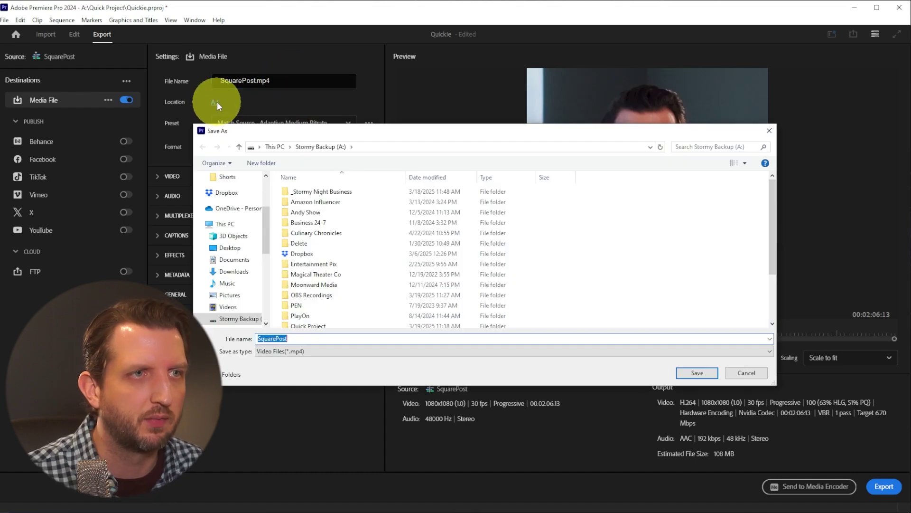
key(Escape)
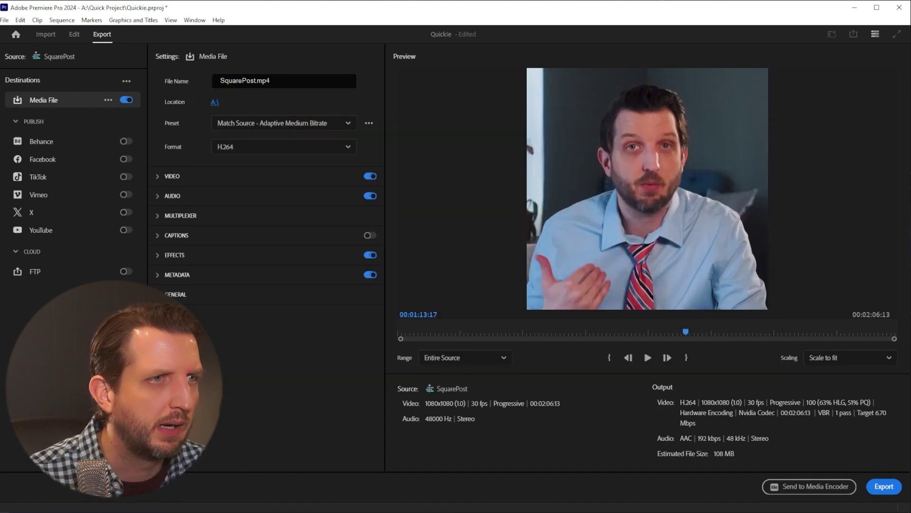
click(159, 176)
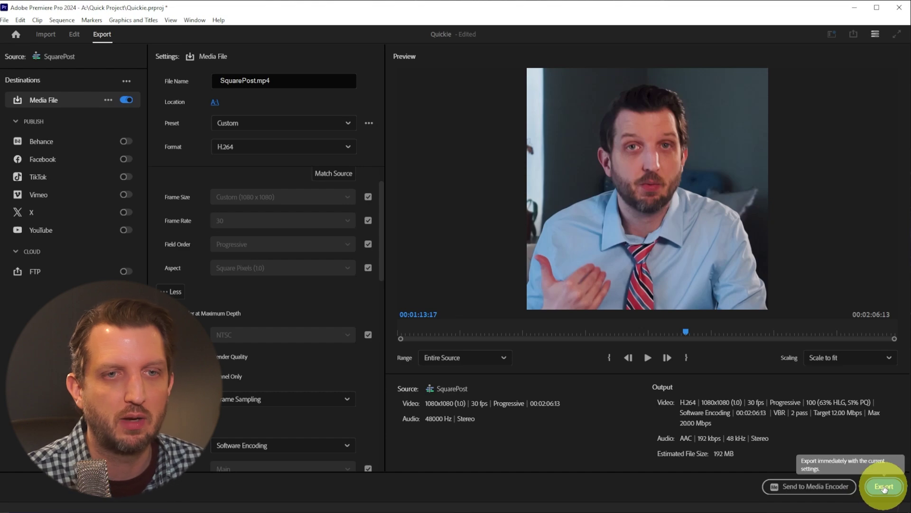
- Export SquarePost.mp4 with Software Encoding, VBR 2-pass, 12 Mbps target and 20 Mbps max
click(884, 487)
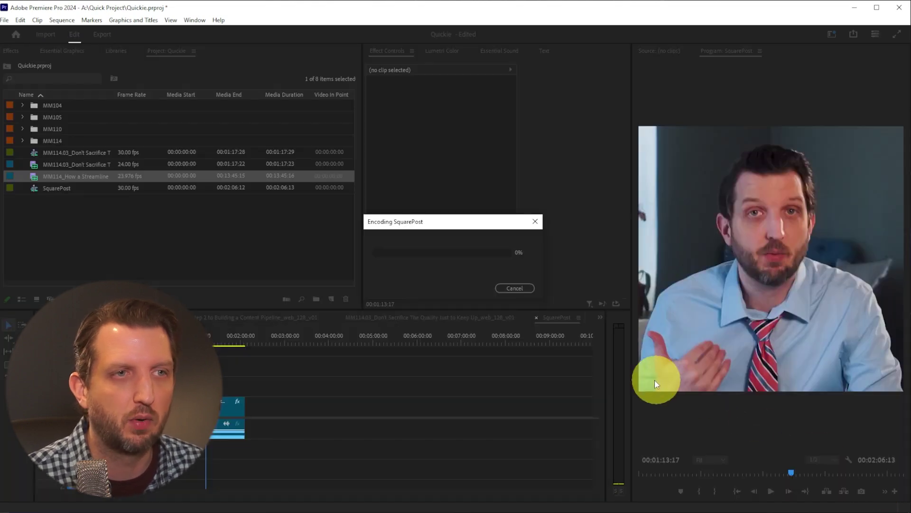